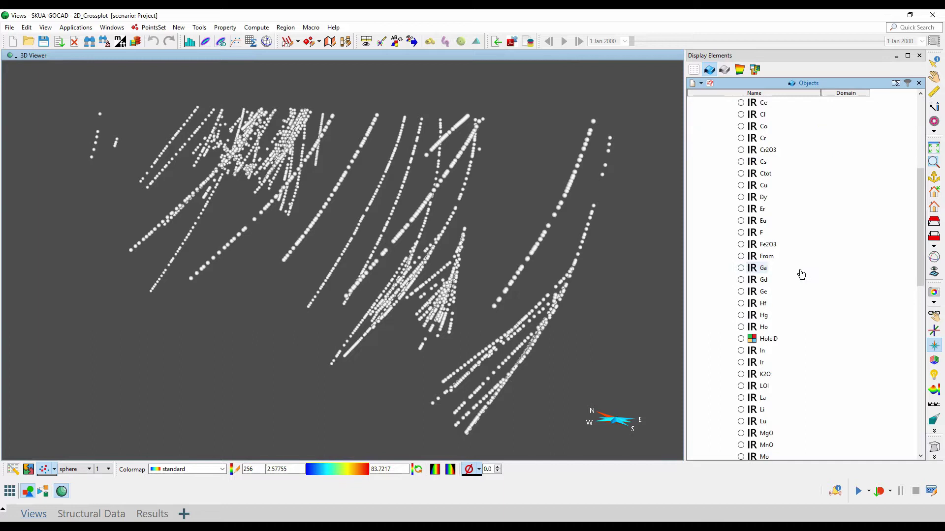
Step: Color the downhole geochemistry points in the 3D view by the Zr property
left_click(740, 304)
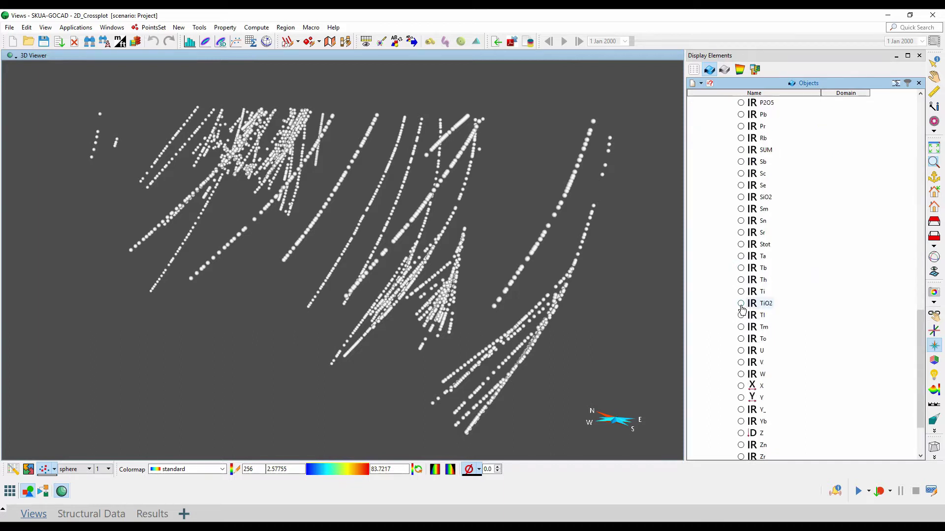
scroll(784, 316, "down", 2)
left_click(740, 386)
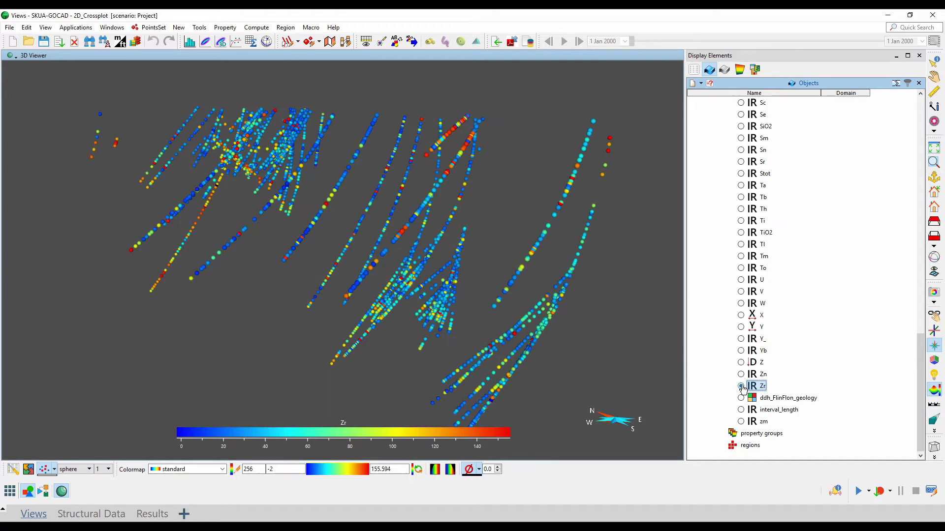
Step: Create a 2D crossplot from the Zr property and maximize its window
right_click(765, 389)
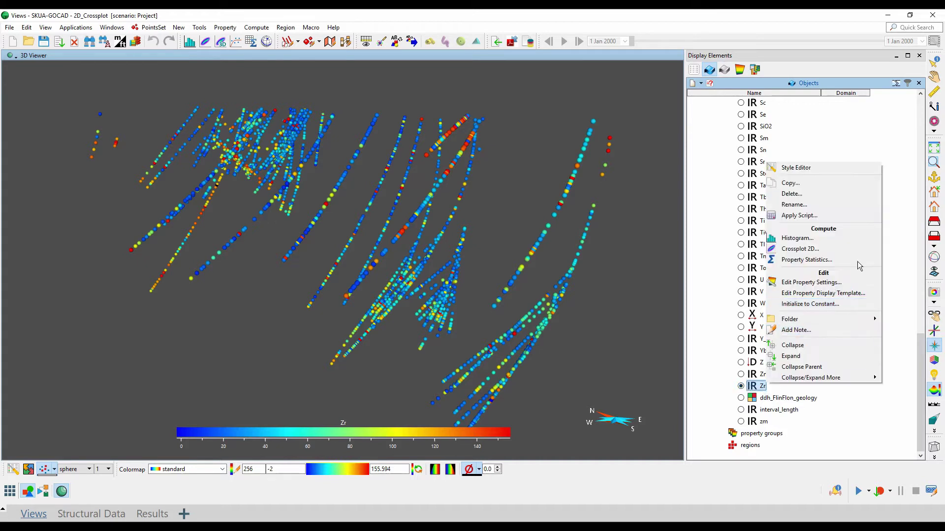
left_click(871, 247)
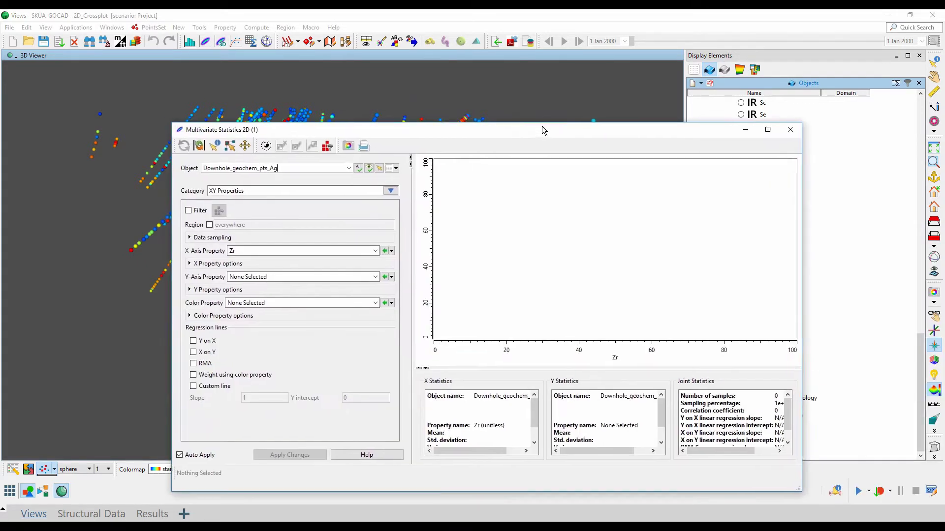
left_click_drag(819, 255, 538, 120)
left_click(762, 124)
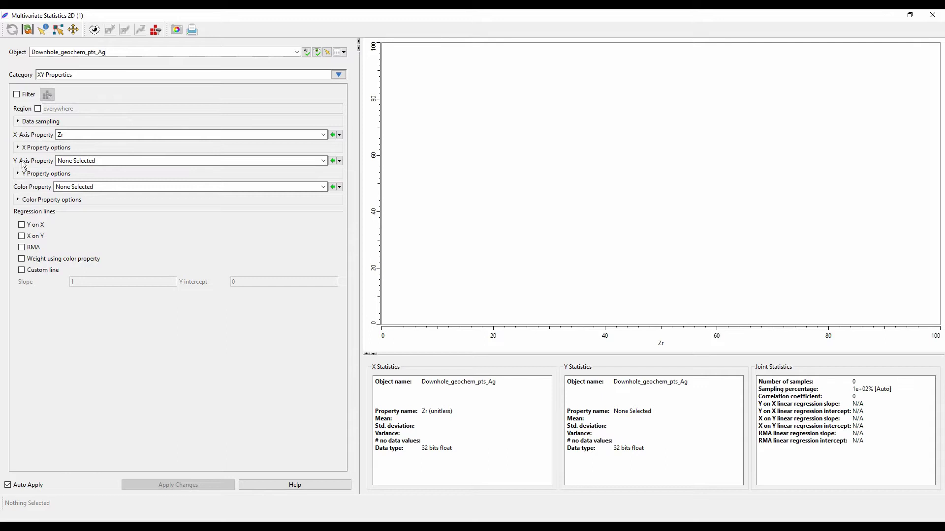
Step: Set the crossplot's Y-axis property to TiO2
left_click(322, 160)
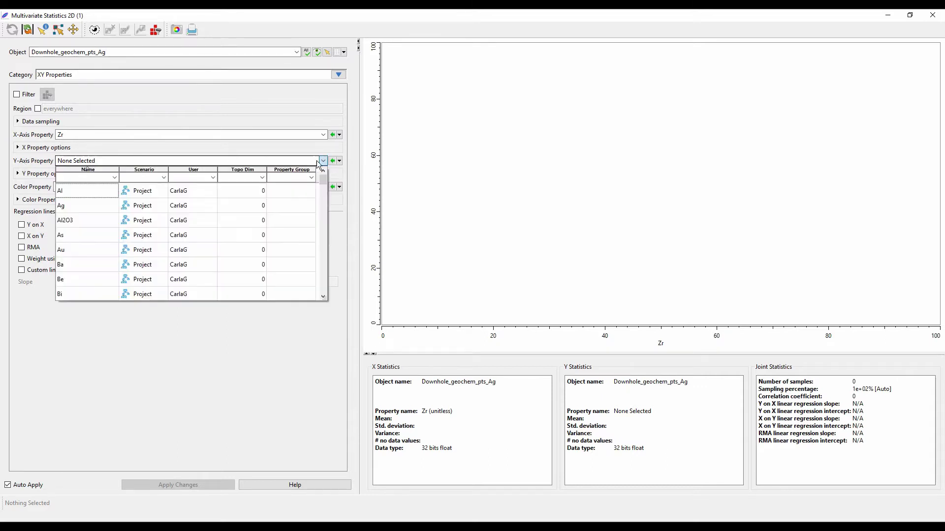
scroll(56, 266, "down", 15)
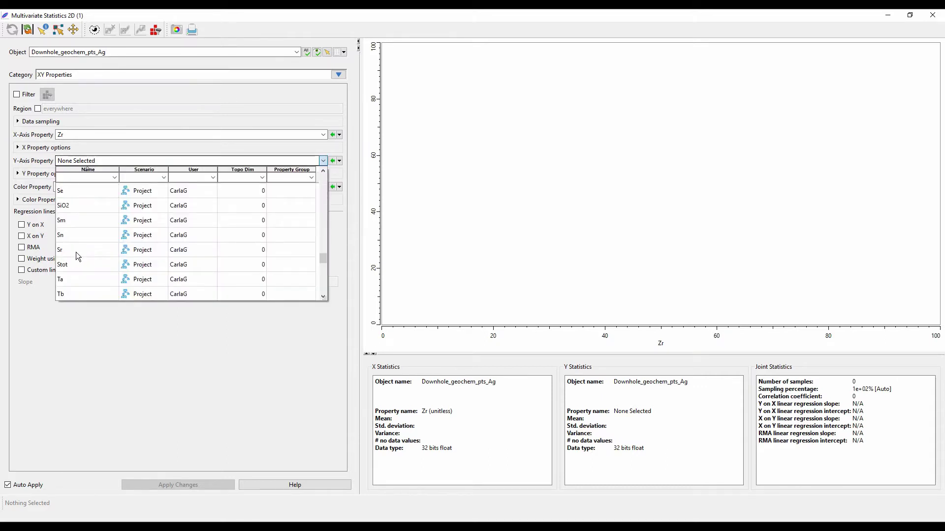
left_click(75, 252)
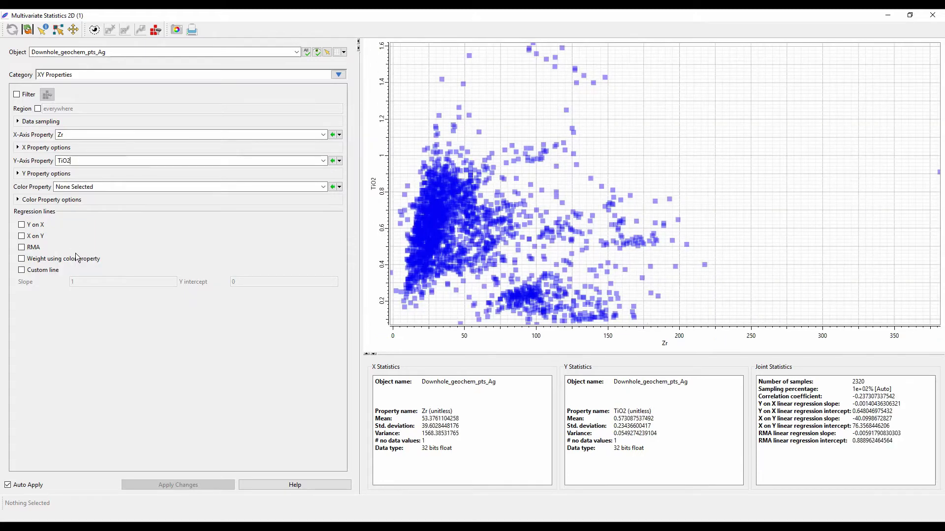
Step: Set the maximum of the Zr axis to 225 and fix its minimum and maximum
left_click(30, 148)
key("Tab")
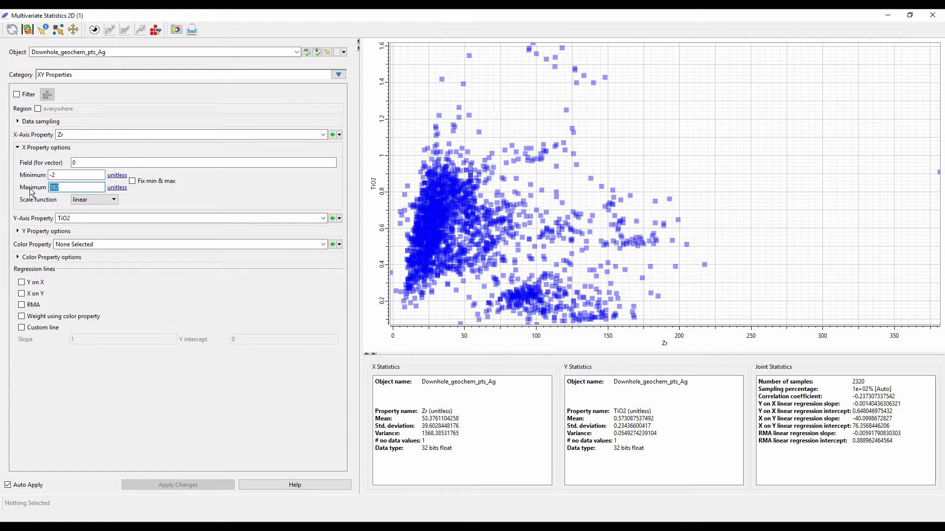
type("225")
key("Return")
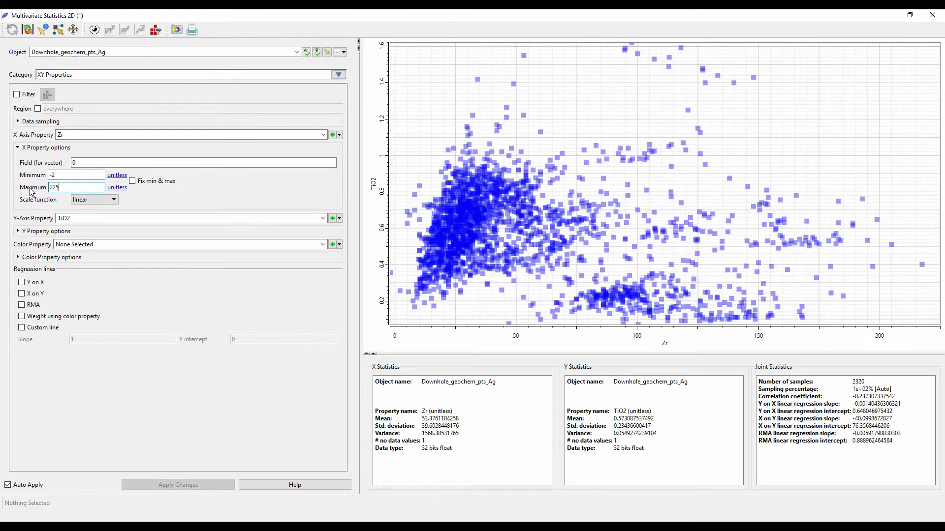
left_click(141, 182)
Step: Set the TiO2 axis range to -0.02 minimum and 1.65 maximum, and fix those limits
left_click(27, 232)
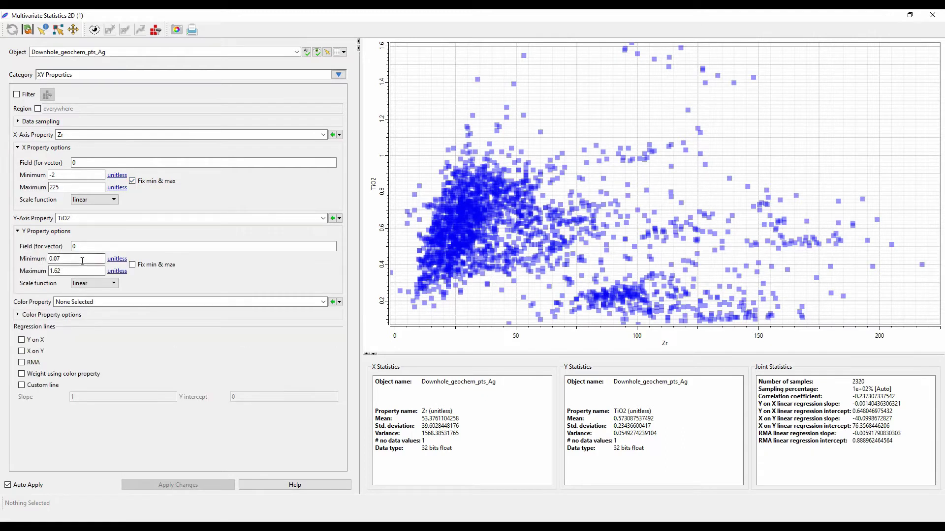
key("Tab")
type("-0.02")
key("Tab")
type("1.65")
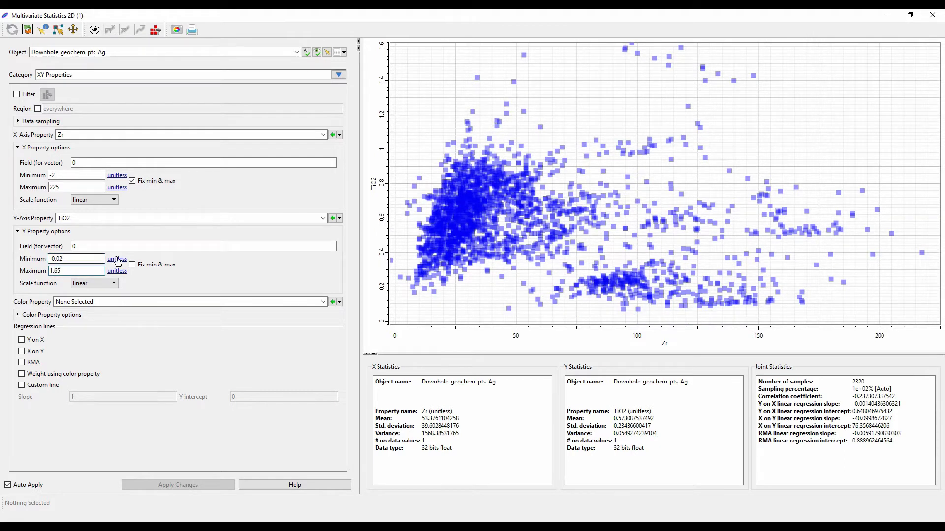
left_click(133, 266)
Step: Try coloring the crossplot points by ddh_FlinFlon_geology, and clear the color property again
left_click(323, 302)
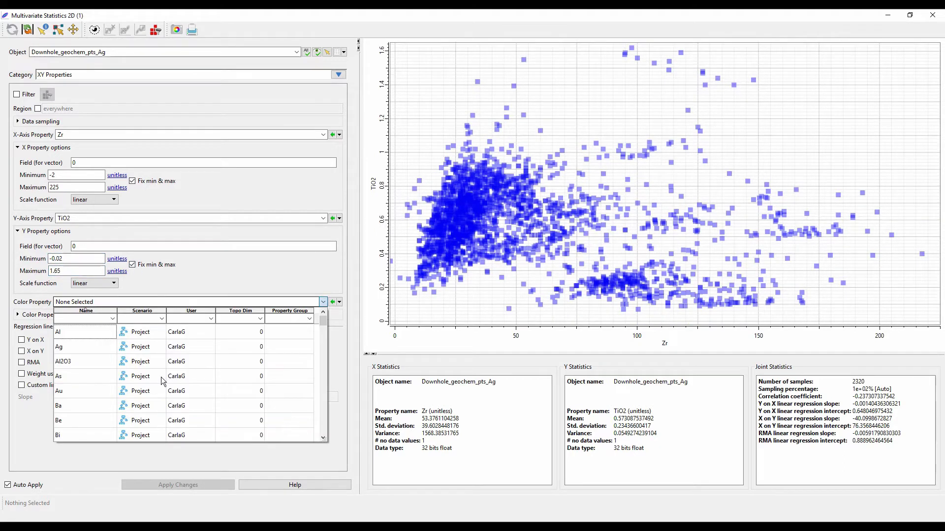
scroll(160, 377, "down", 2)
scroll(161, 376, "down", 5)
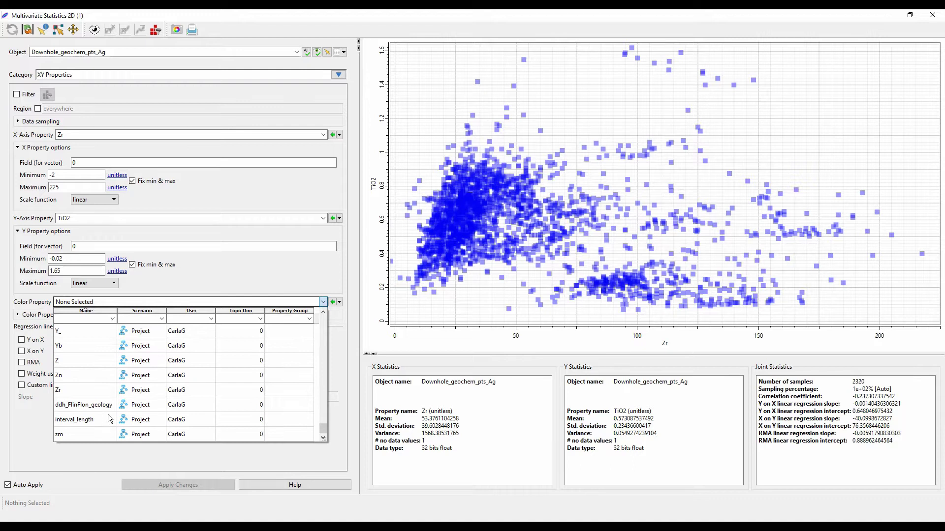
left_click(107, 409)
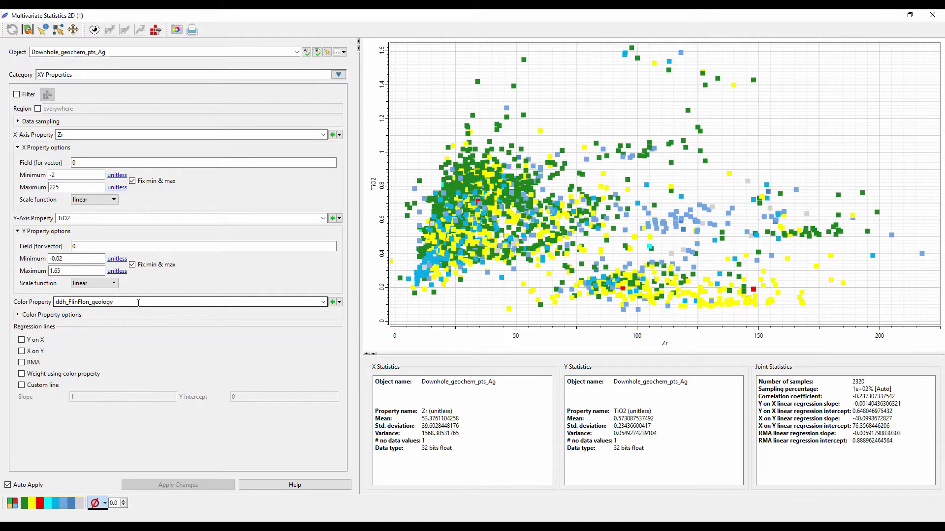
left_click_drag(114, 302, 6, 305)
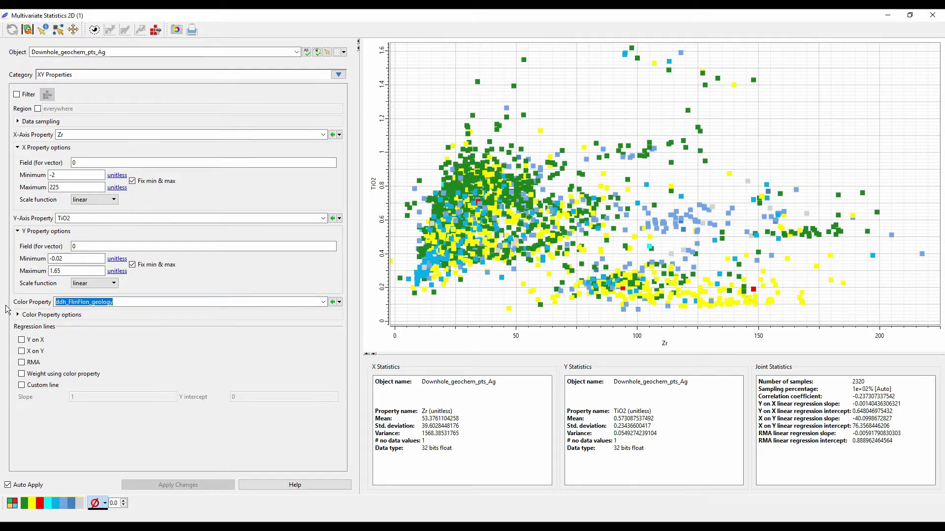
key("Delete")
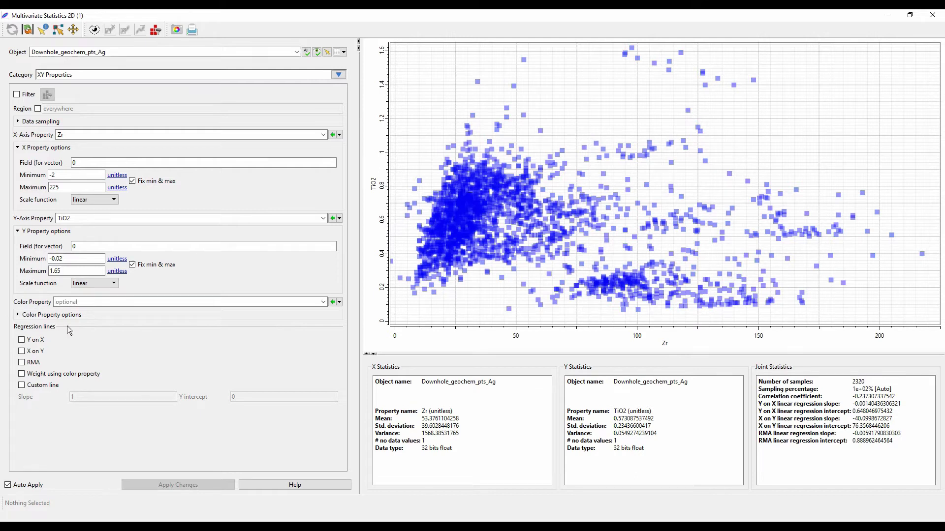
Step: Try the Y on X, X on Y, RMA and color-weighted regression options one at a time, switching each off again
left_click(21, 340)
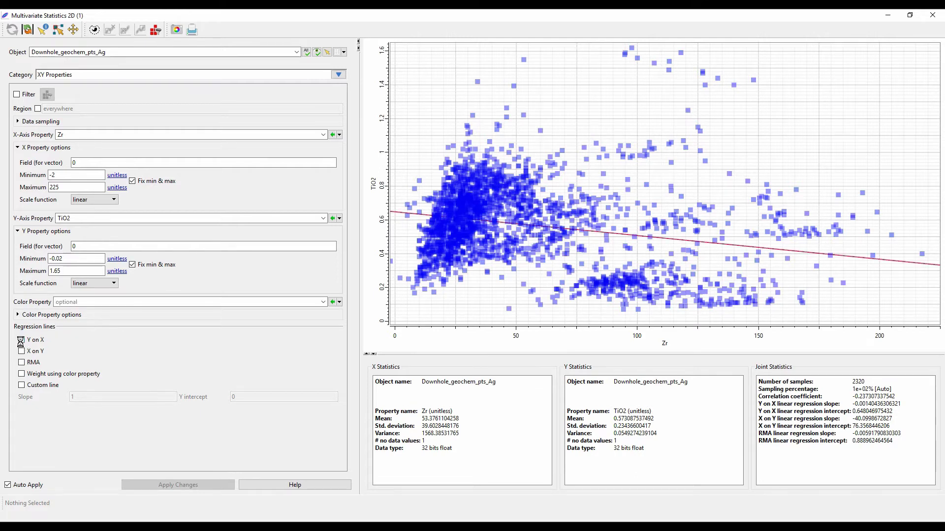
left_click(21, 340)
left_click(21, 351)
left_click(21, 351)
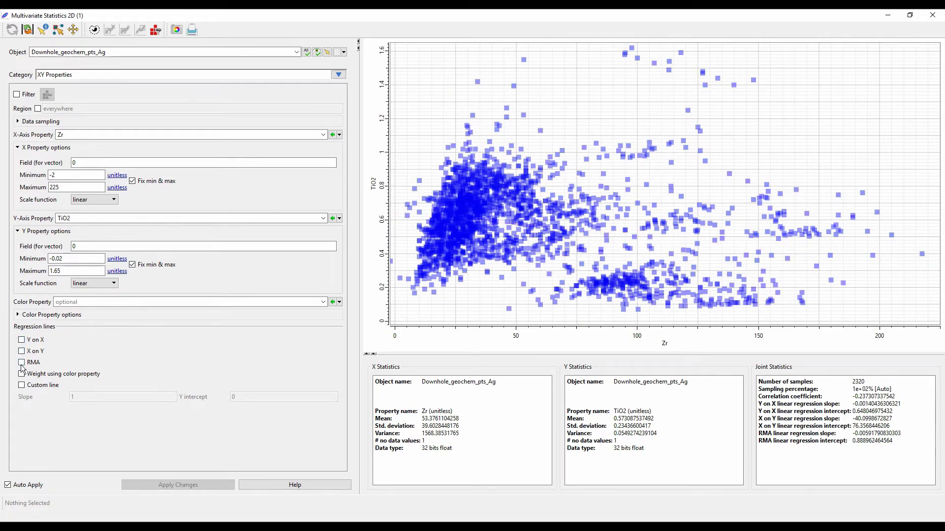
left_click(21, 363)
left_click(21, 362)
left_click(22, 374)
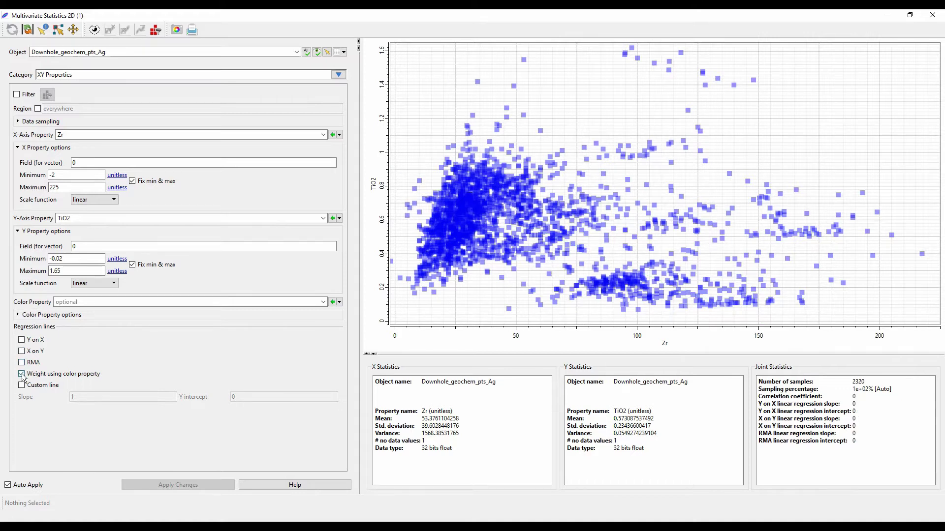
Step: Add a custom line with a slope of 0.0065 to the crossplot
left_click(21, 385)
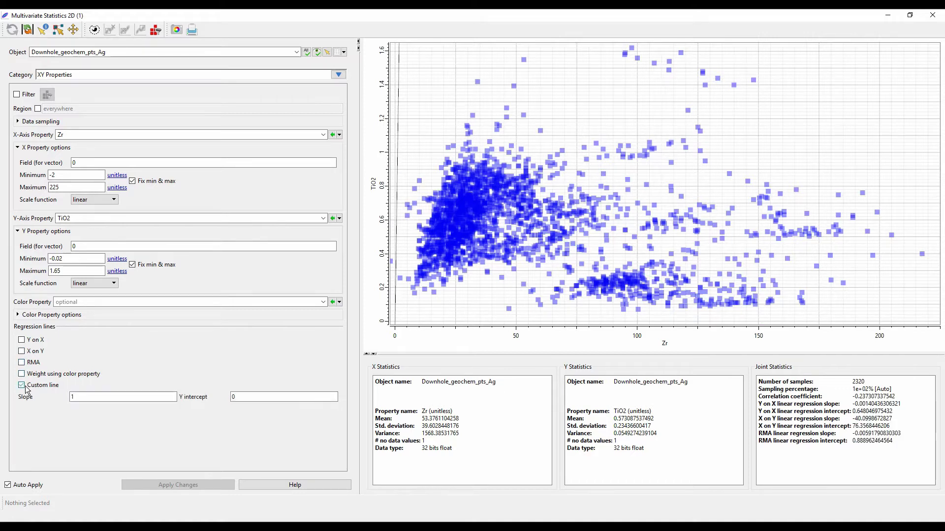
double_click(74, 397)
type("0")
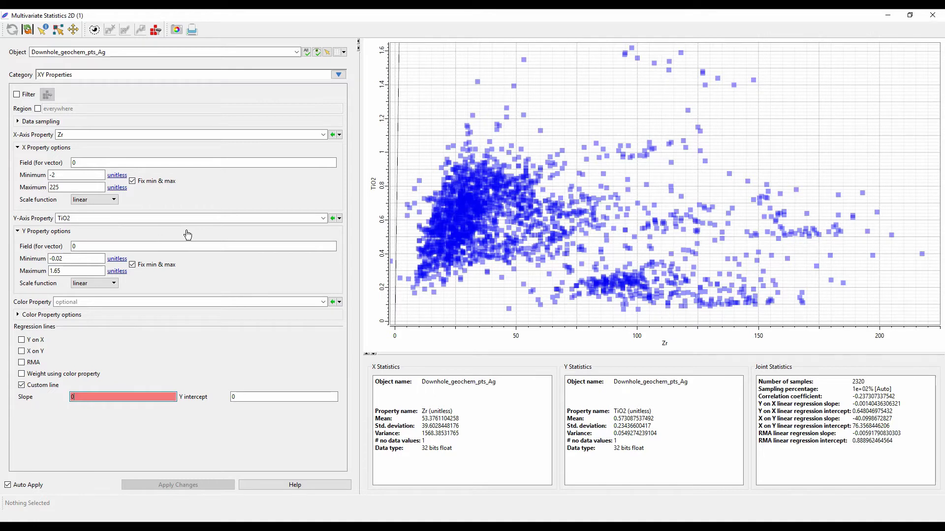
type(".0065")
key("Return")
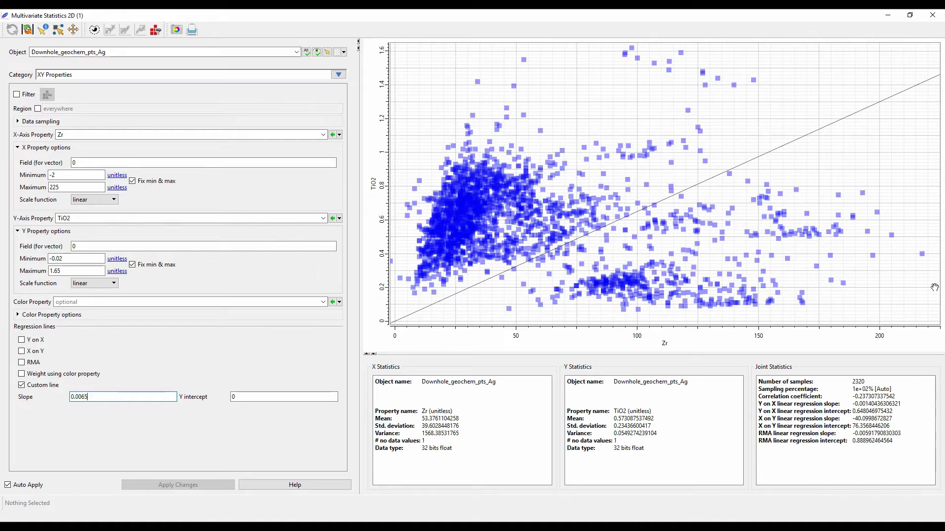
Step: Enable the filter and draw a closed polygon around all the points below the custom line
left_click(26, 97)
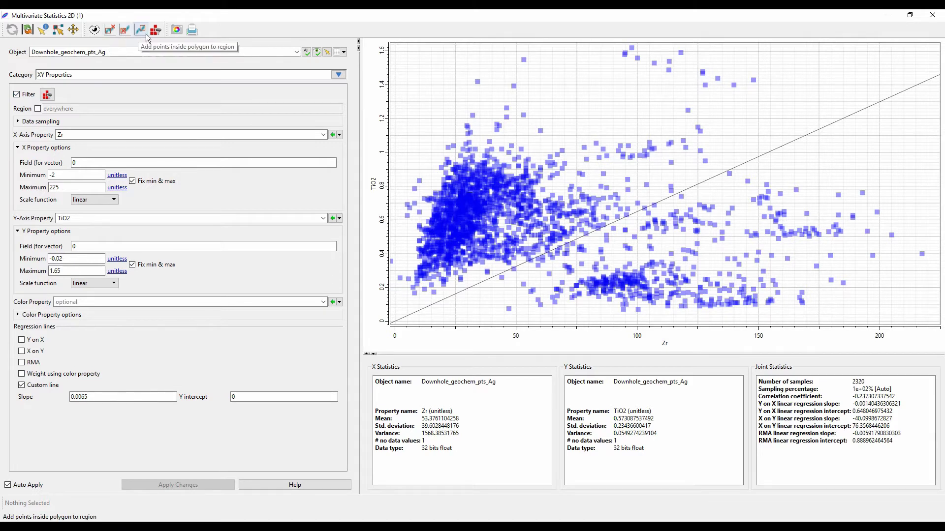
left_click(110, 34)
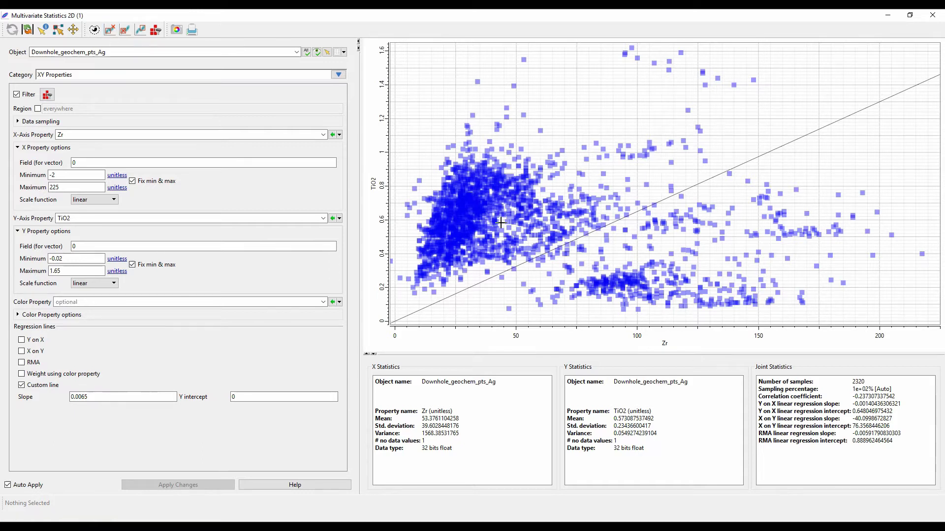
left_click(400, 319)
left_click(831, 123)
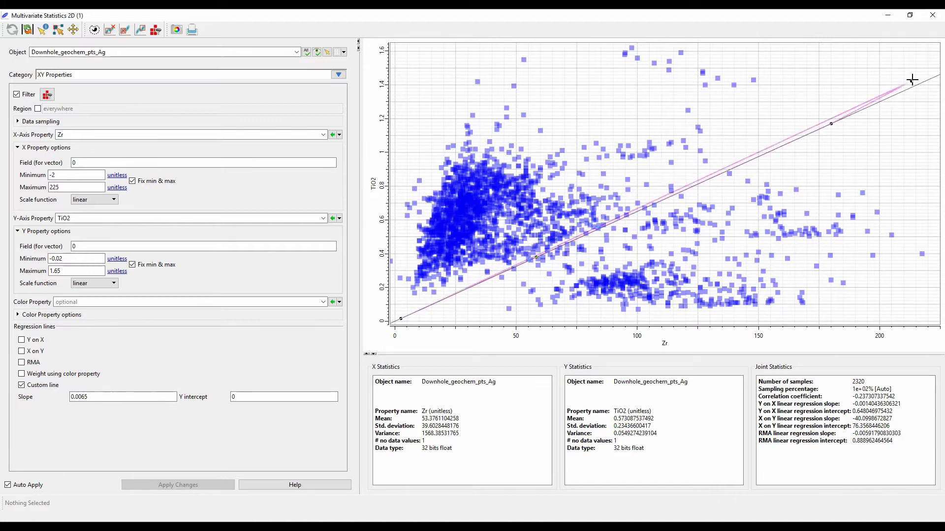
left_click(936, 76)
left_click(929, 241)
left_click(922, 288)
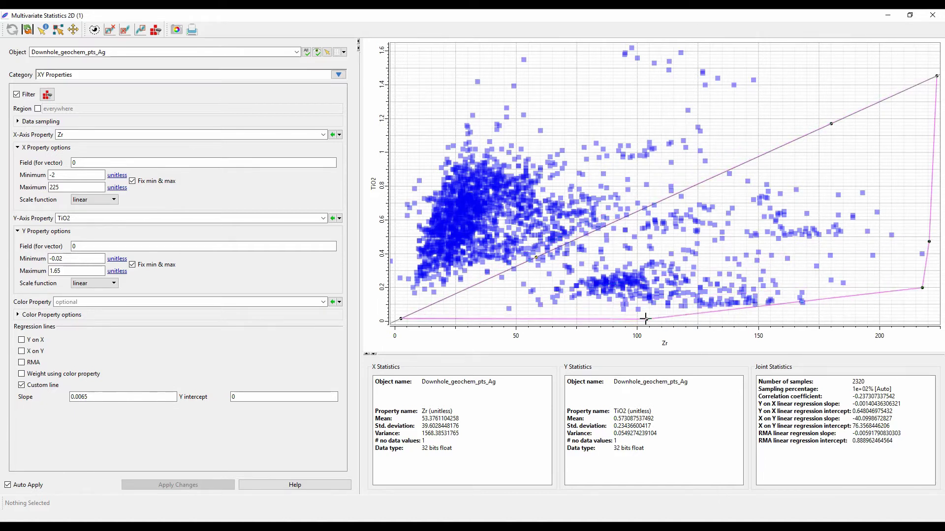
double_click(645, 318)
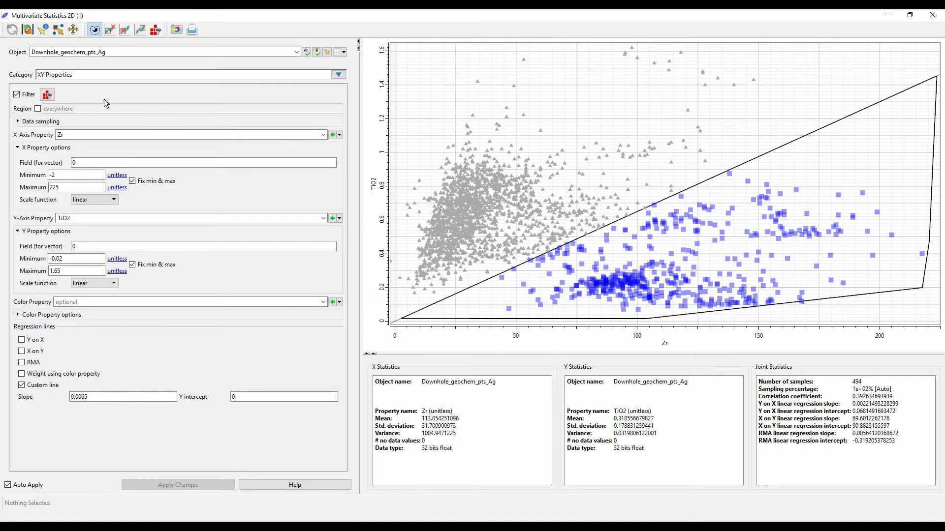
Step: Review the polygon entry and the available filter types in the filter editor, and accept the filter without adding conditions
left_click(48, 96)
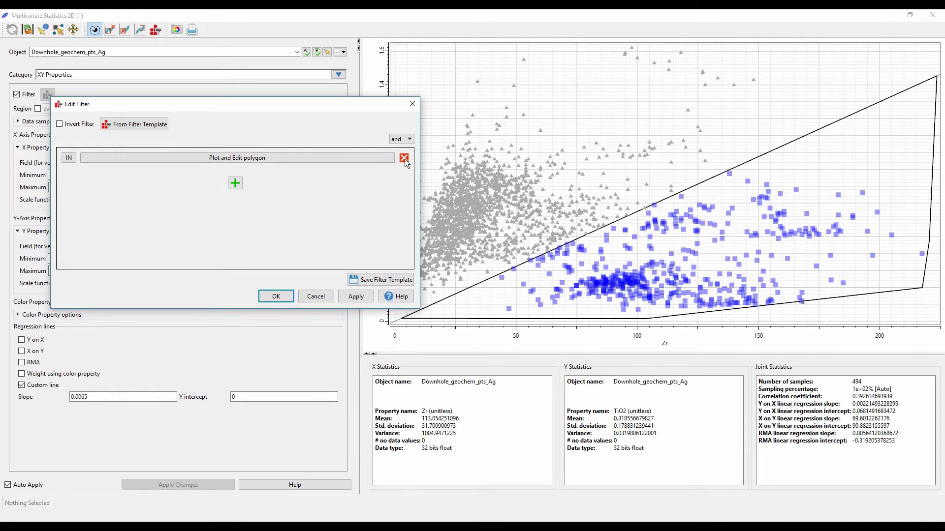
left_click(236, 184)
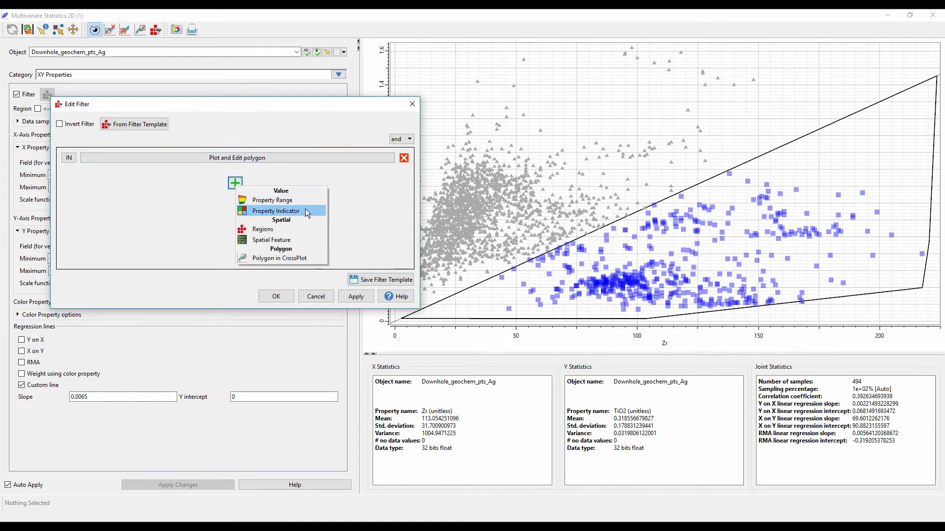
left_click(379, 226)
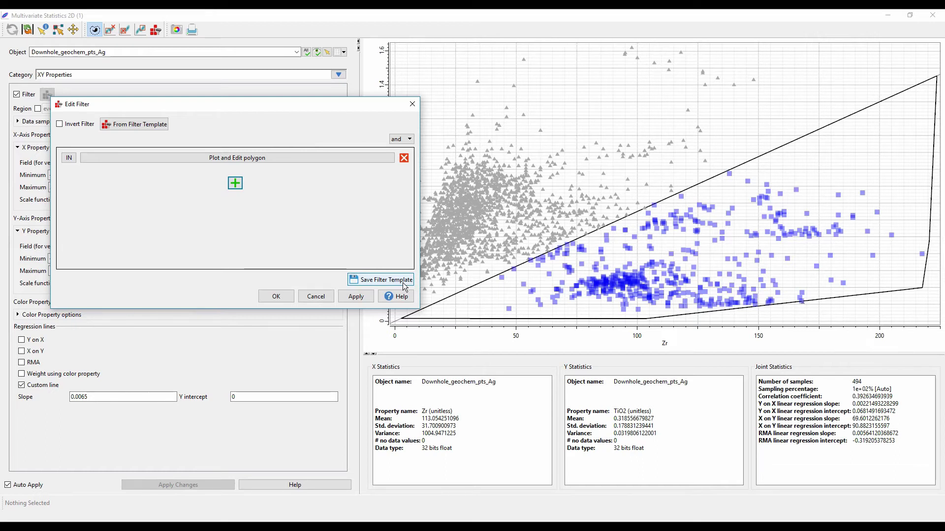
left_click(276, 296)
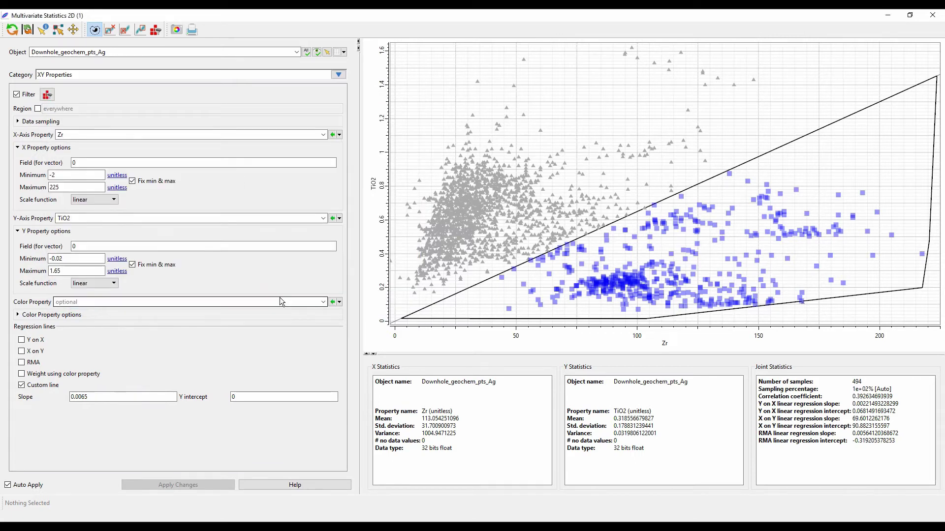
Step: Create a region from the filtered points and locate it among the point set's regions in the main window
left_click(156, 33)
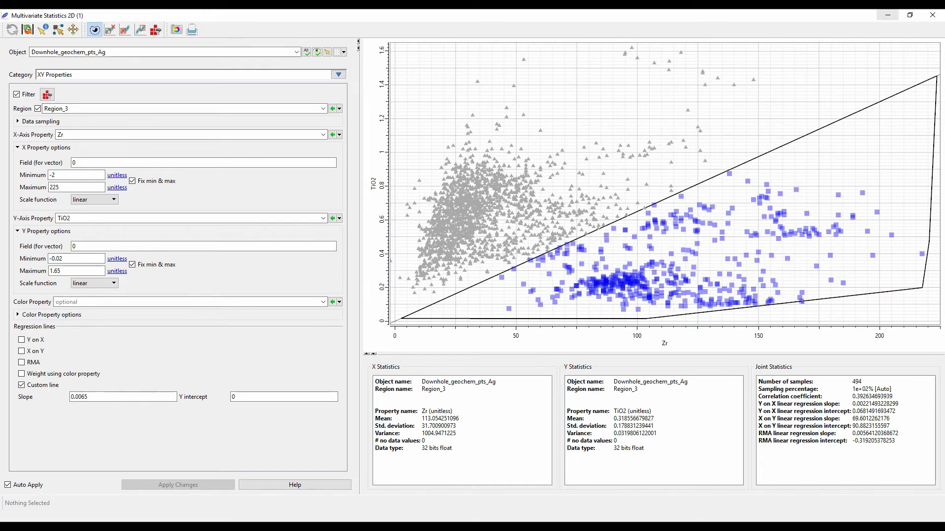
left_click(888, 15)
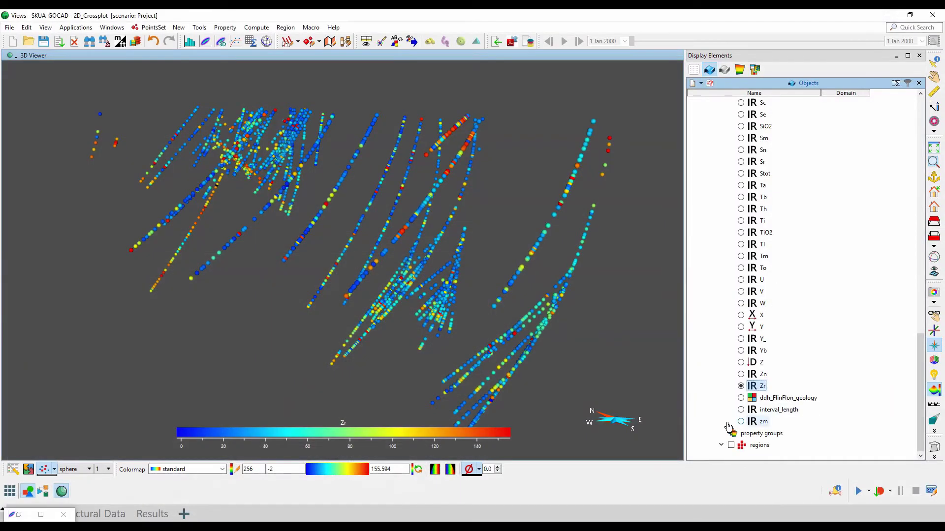
scroll(747, 452, "down", 1)
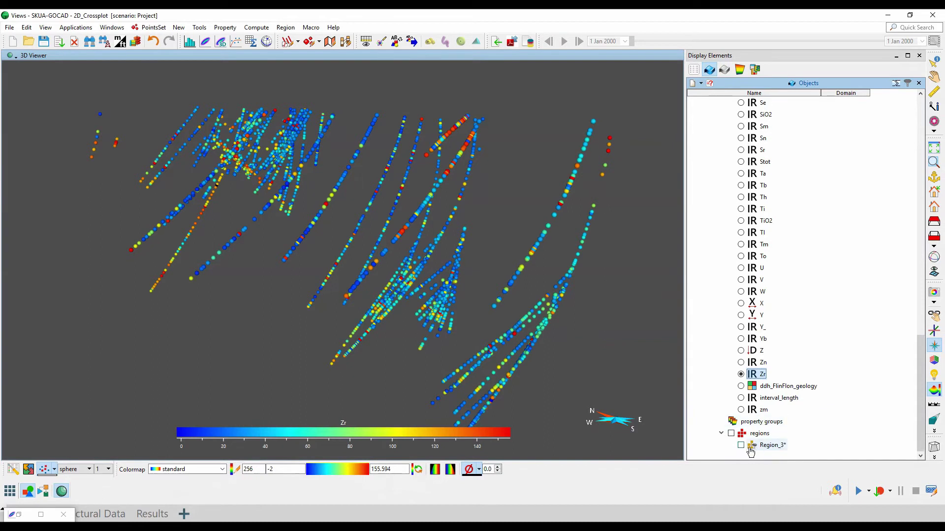
Step: Display the new region as size 2 cubes in place of the Zr coloring, and rename the region felsic
left_click(740, 445)
left_click(740, 374)
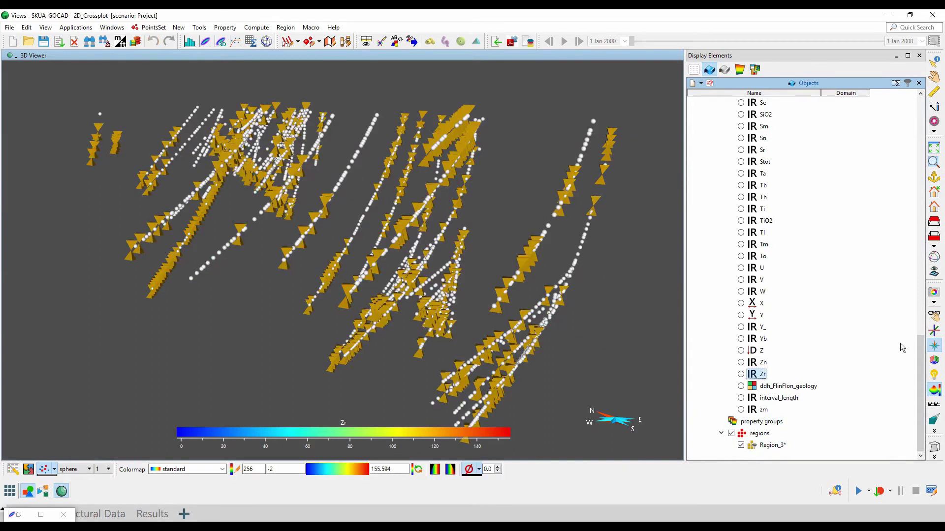
left_click(772, 446)
left_click(162, 470)
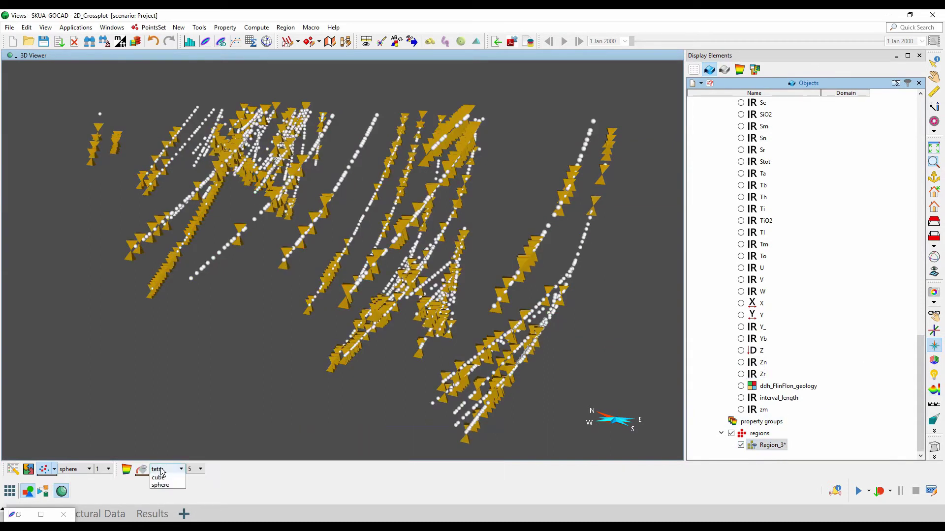
left_click(159, 478)
left_click(197, 469)
left_click(197, 406)
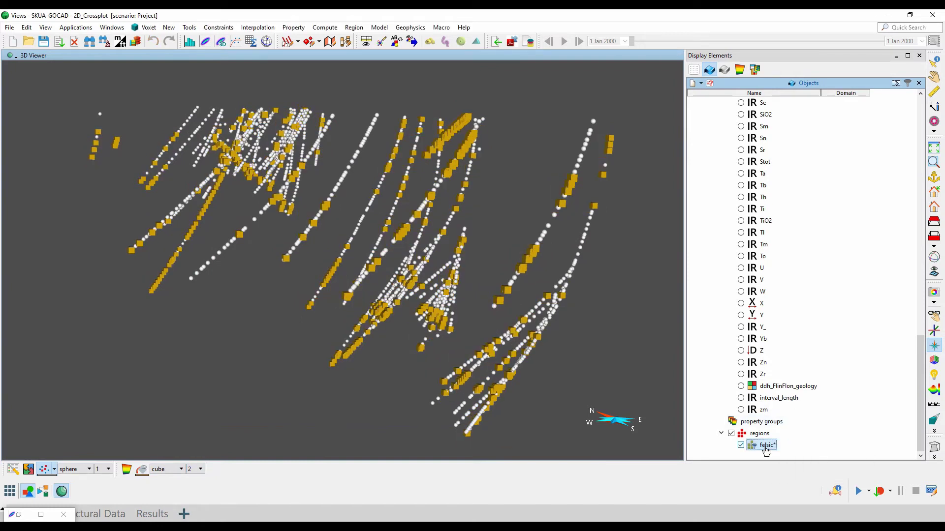
Step: Return to the crossplot, clear the felsic region restriction and delete the existing polygon condition from the filter
left_click(40, 515)
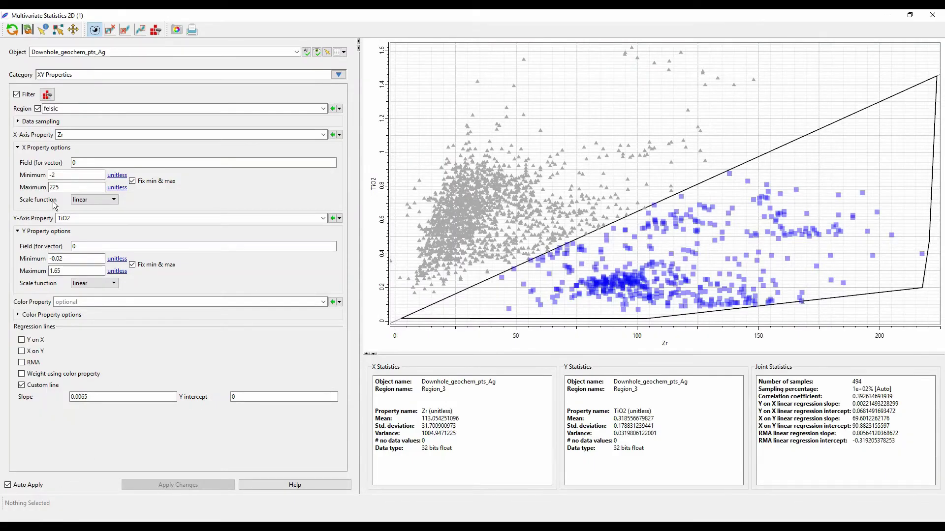
left_click(37, 108)
left_click(47, 96)
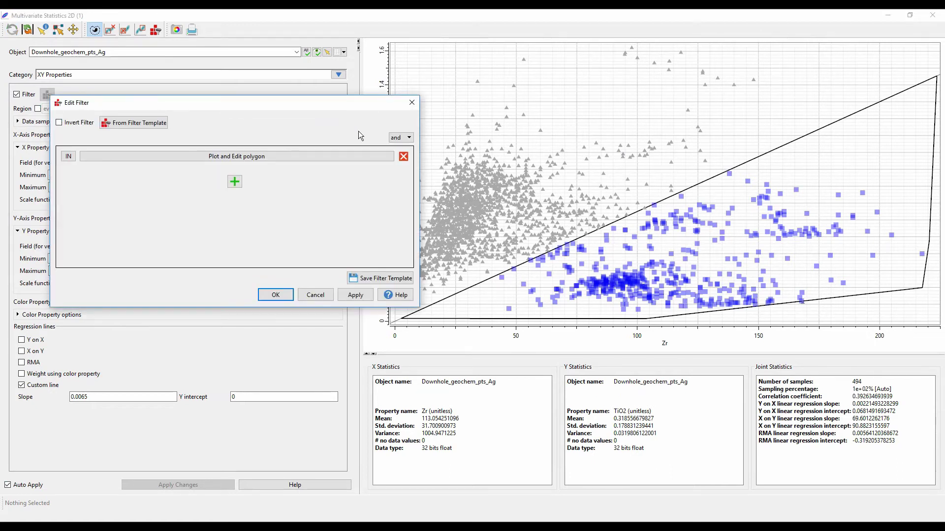
left_click(403, 157)
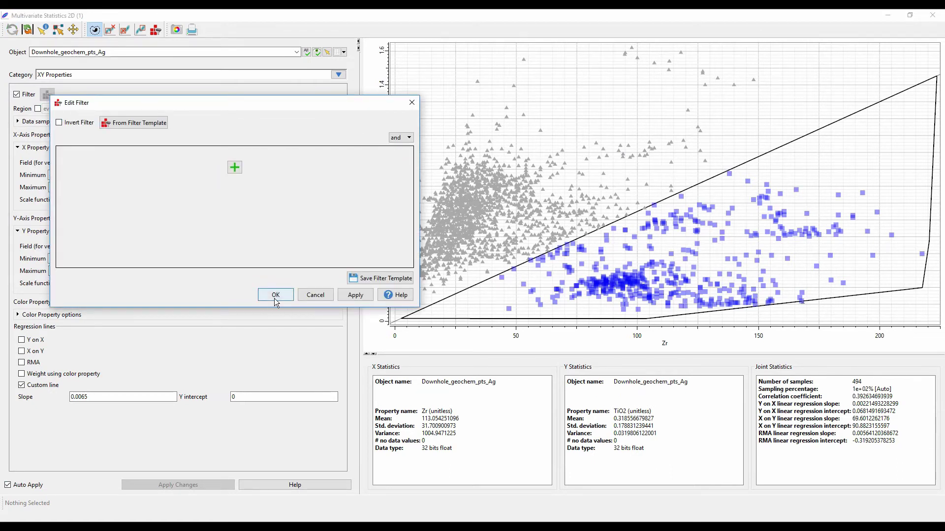
left_click(274, 295)
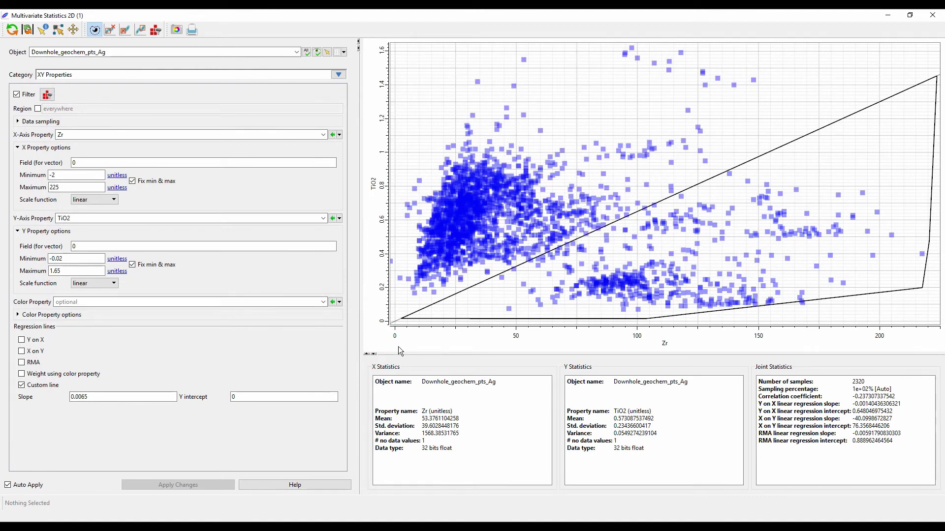
Step: Set the custom line's slope to 0.015
left_click_drag(104, 396, 11, 400)
type("0")
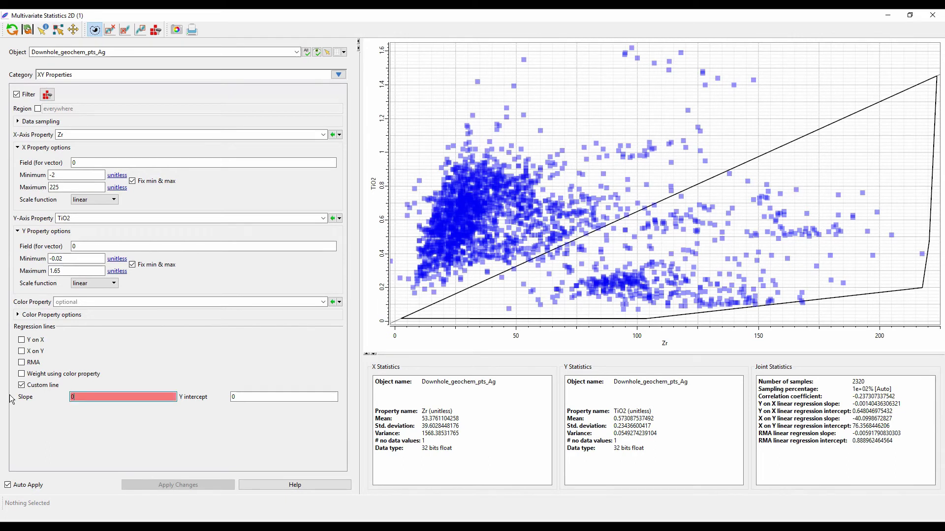
key("Return")
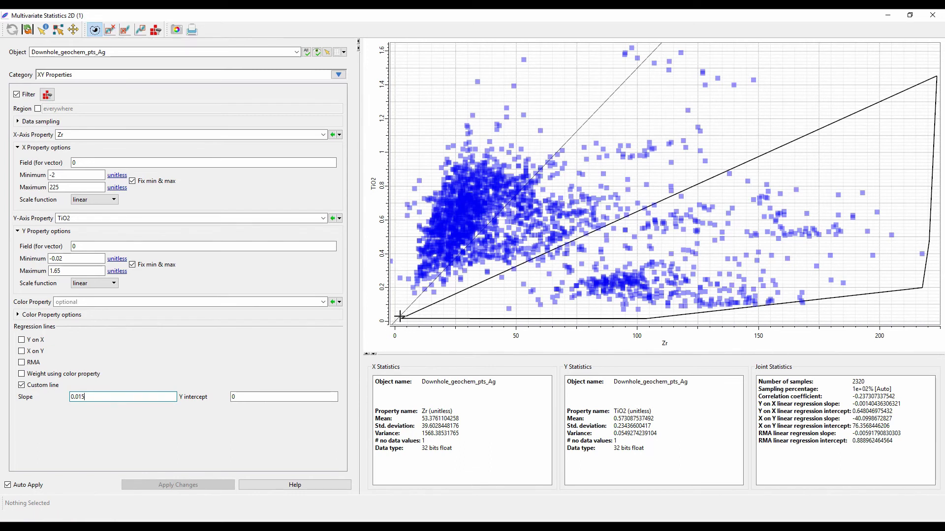
Step: Draw a closed polygon around the points between the custom line and the previous polygon's upper edge, and create a region from them
left_click_drag(399, 316, 663, 46)
left_click(659, 45)
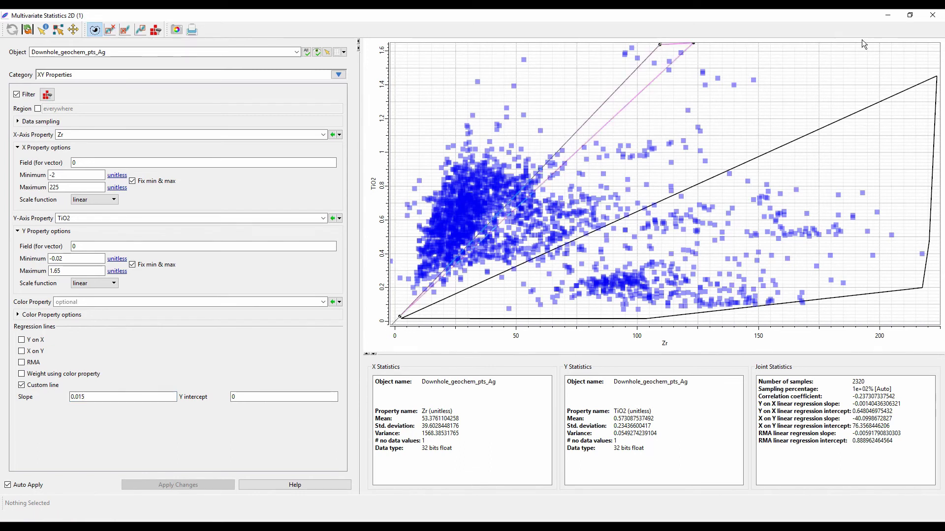
left_click(884, 46)
left_click(869, 103)
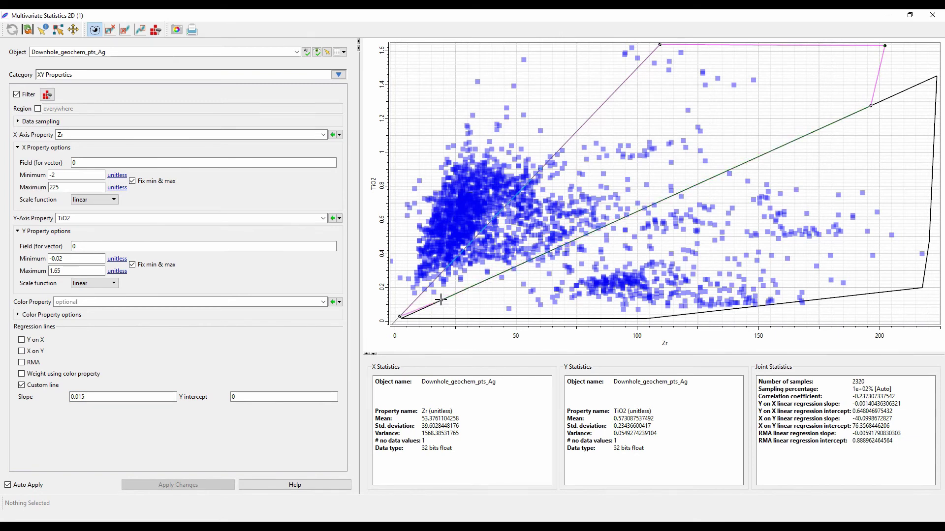
right_click(441, 299)
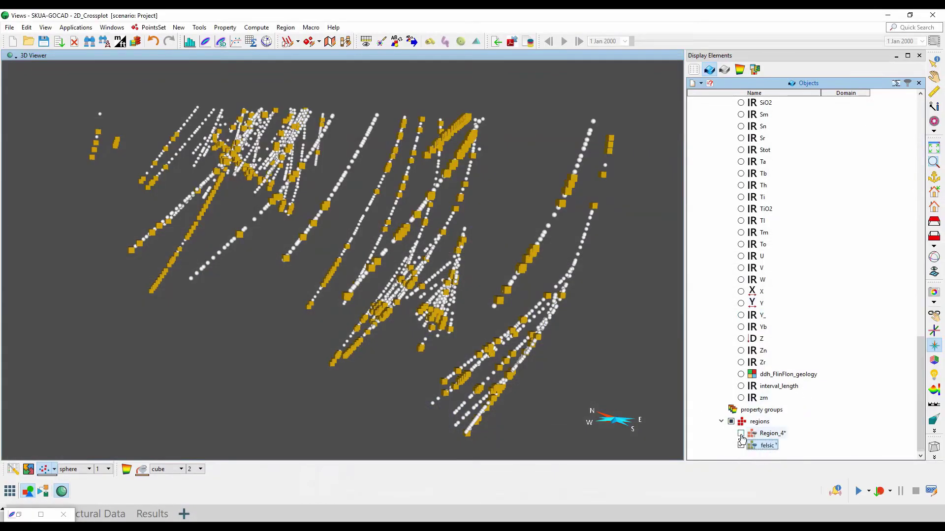
Step: Display the newly created region in the 3D view and rename it intermediate
left_click(741, 433)
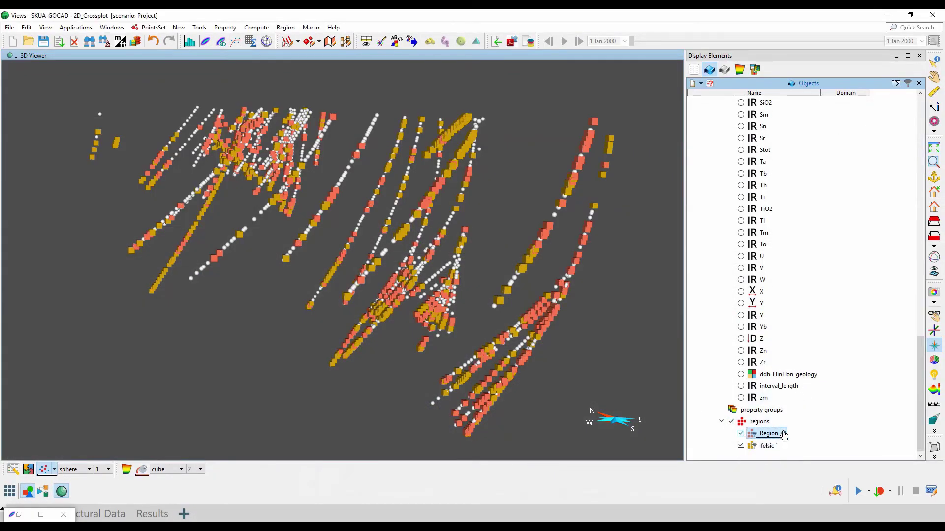
left_click(787, 427)
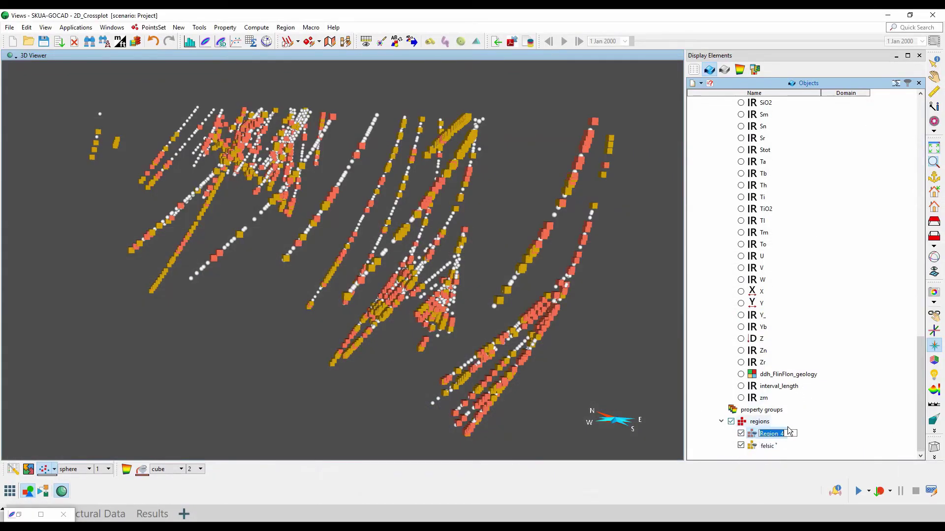
type("intermediate")
key("Return")
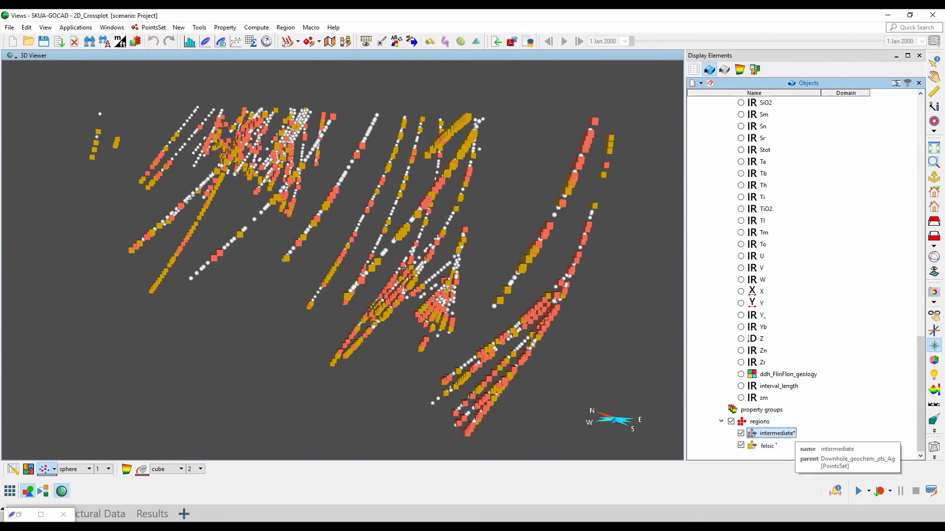
Step: Return to the crossplot, turn off the intermediate region restriction and remove its polygon condition from the filter
left_click(41, 514)
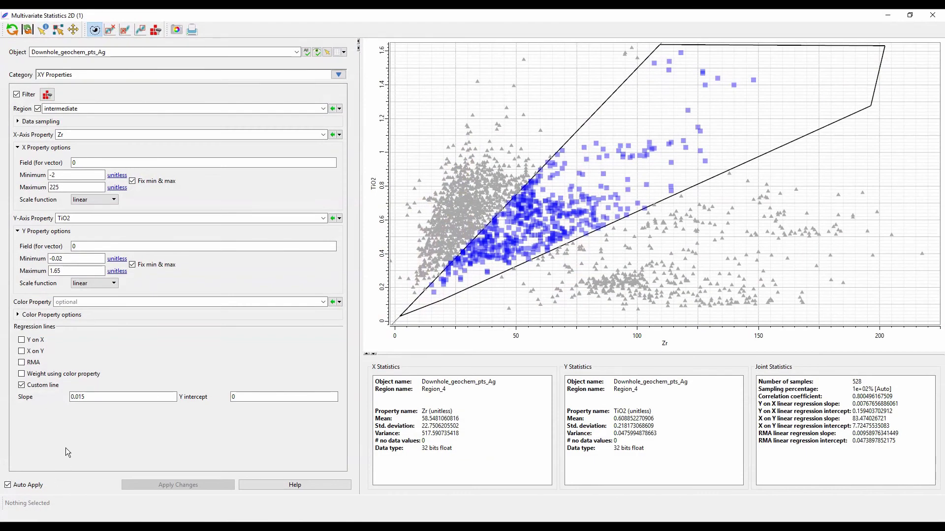
left_click(38, 109)
left_click(47, 94)
left_click(403, 156)
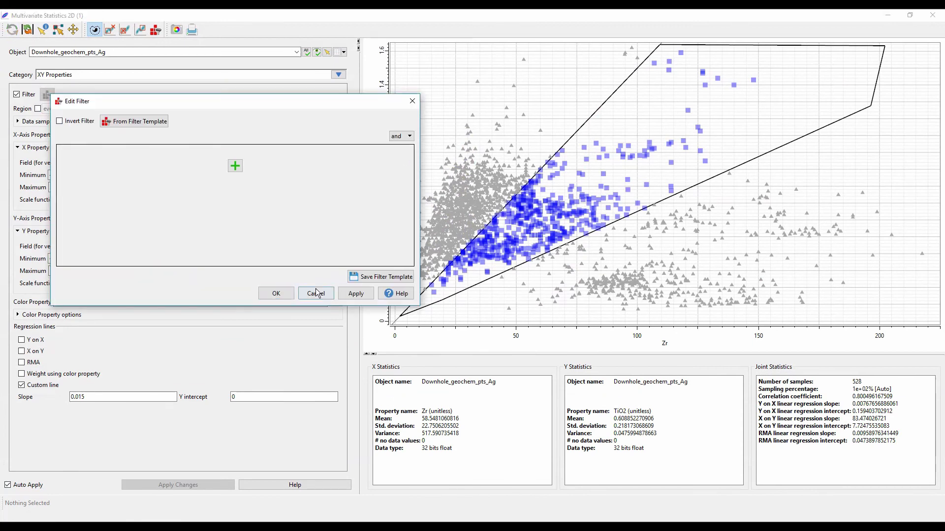
left_click(276, 293)
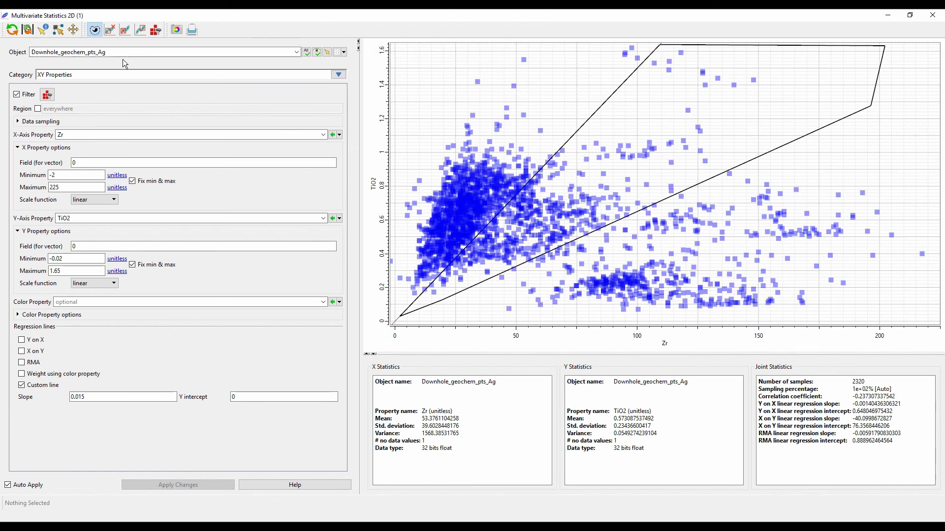
Step: Draw a closed polygon around all the points above the 0.015-slope line and create a region from the filtered points
left_click_drag(394, 324, 566, 116)
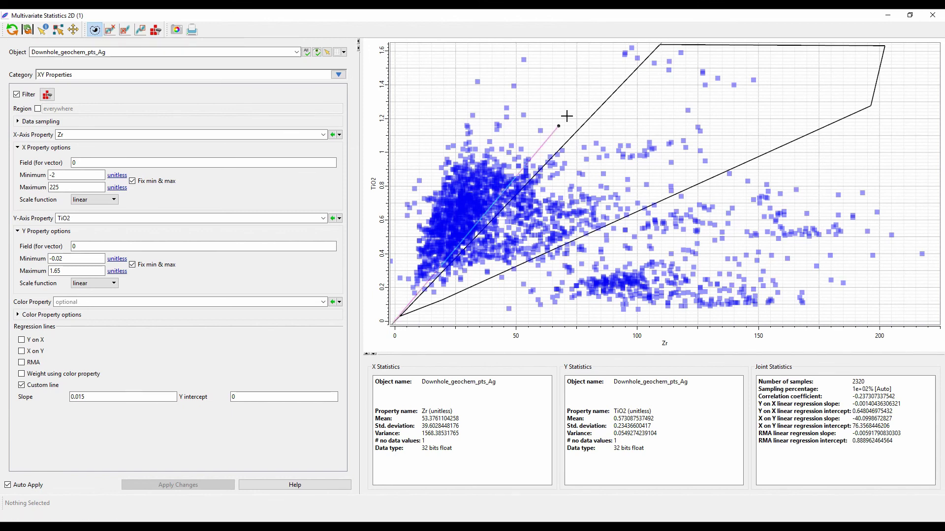
left_click(659, 45)
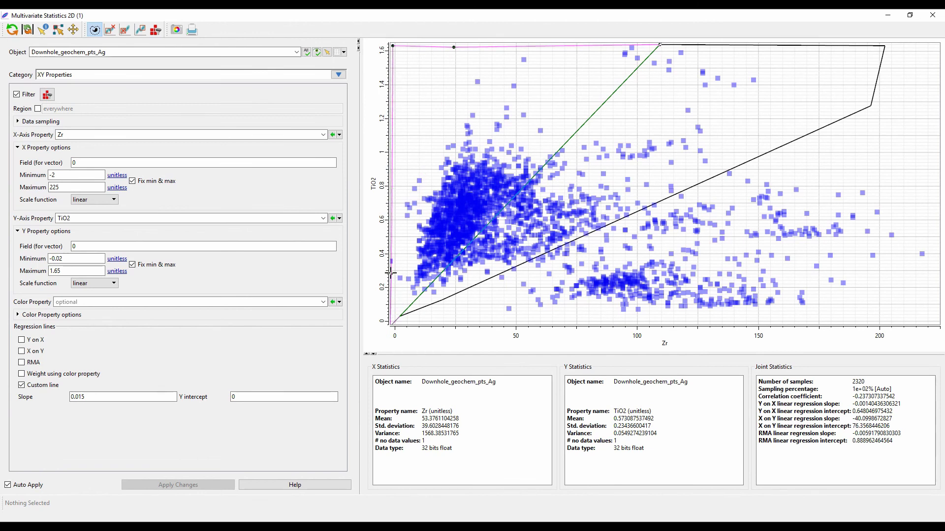
left_click(394, 323)
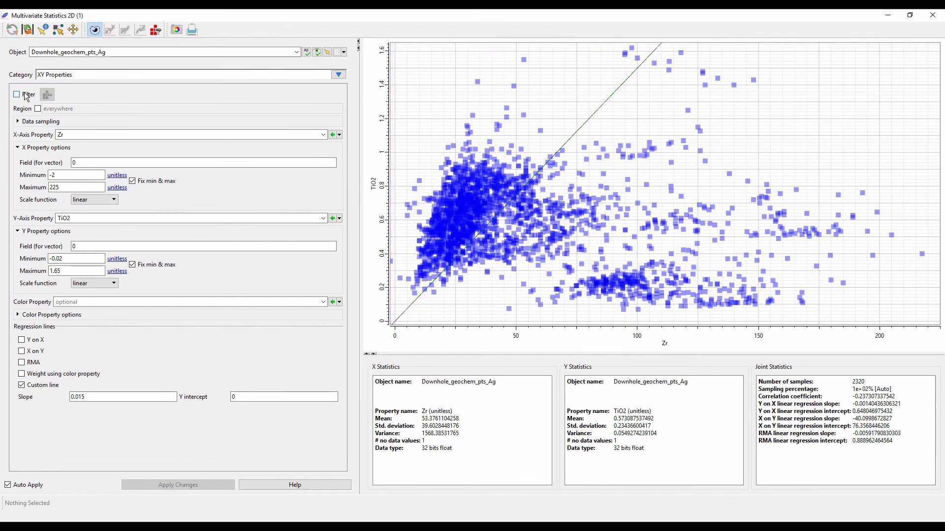
left_click(157, 33)
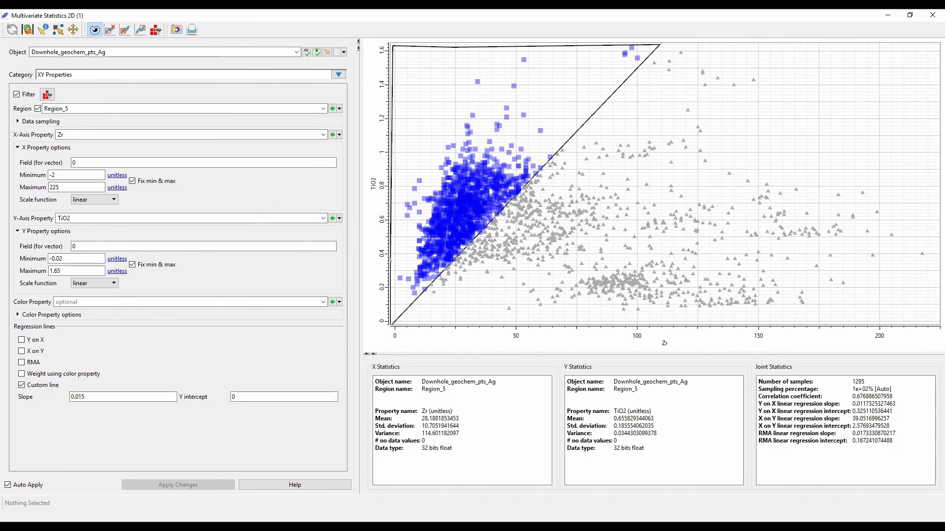
Step: Display the region of points above the line in the 3D view, rename it mafic, and return to the crossplot
left_click(888, 15)
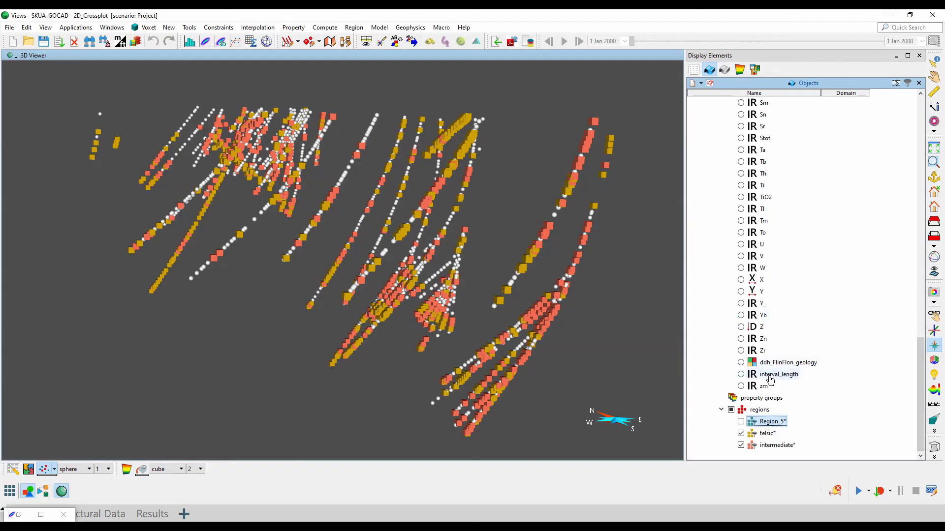
left_click(741, 422)
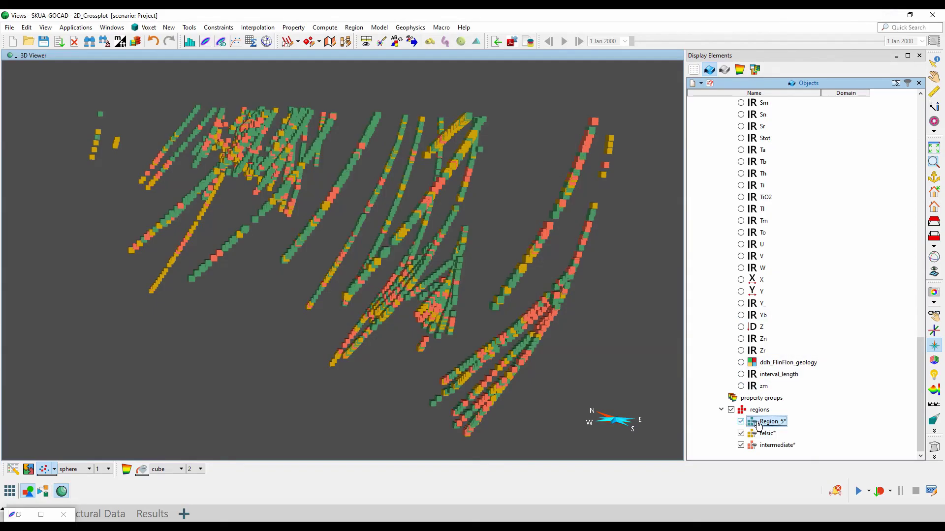
left_click(765, 421)
type("mafic")
key("Return")
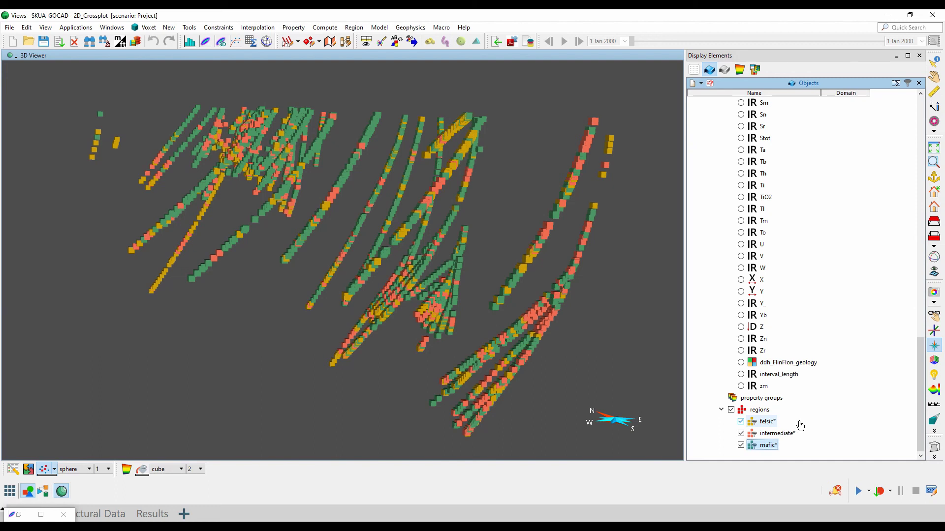
left_click(42, 514)
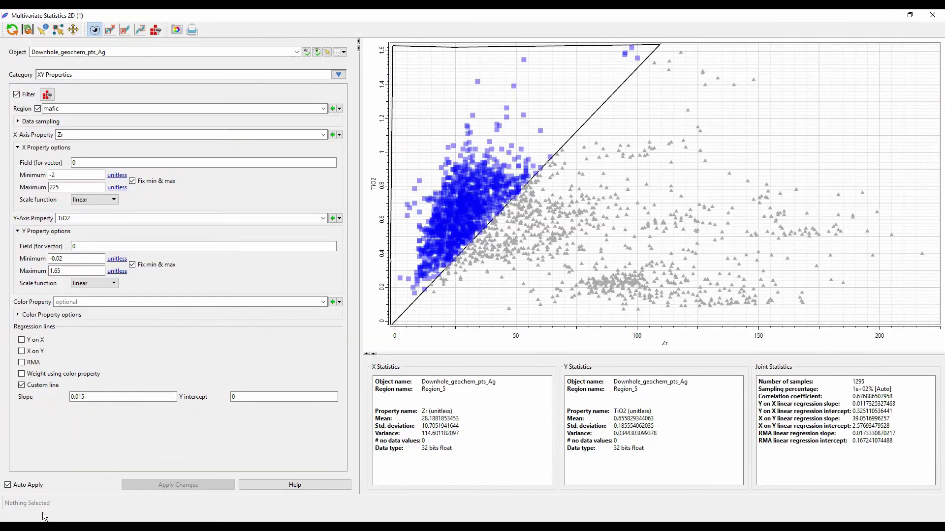